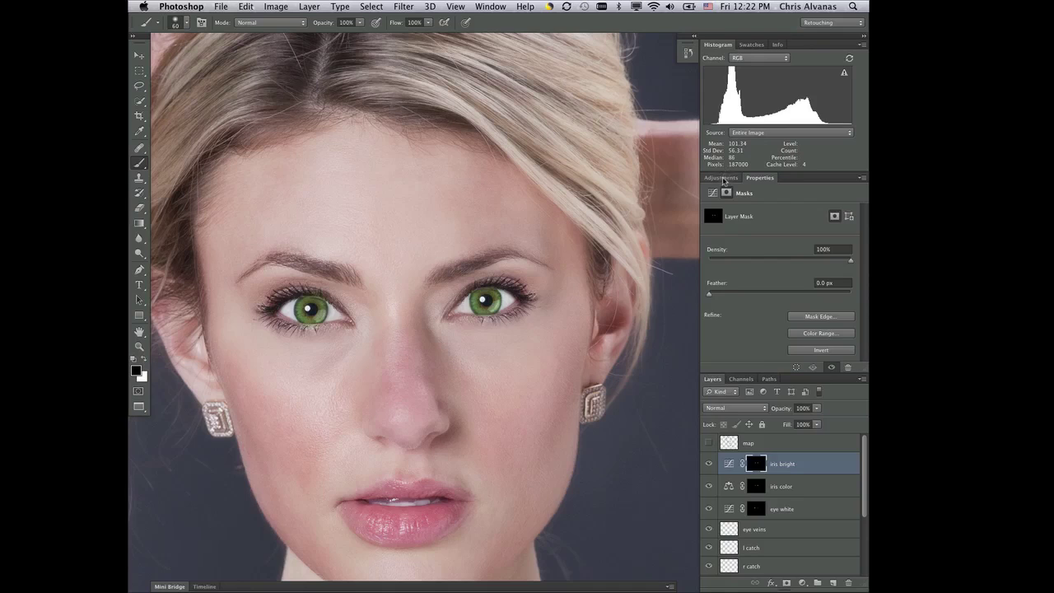
Step: Add two Curves adjustment layers from the Adjustments panel
click(727, 177)
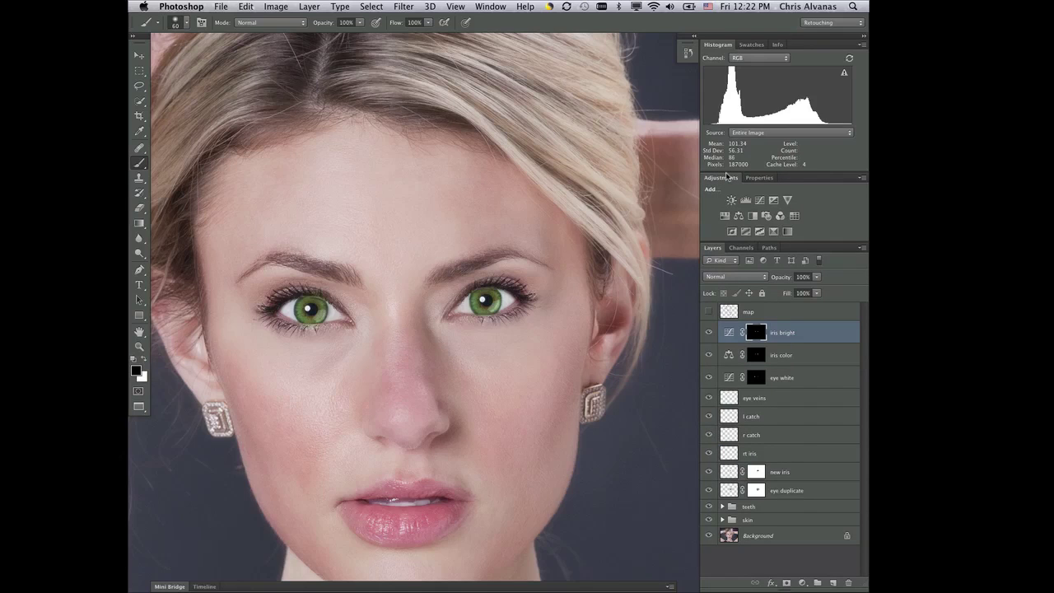
click(759, 200)
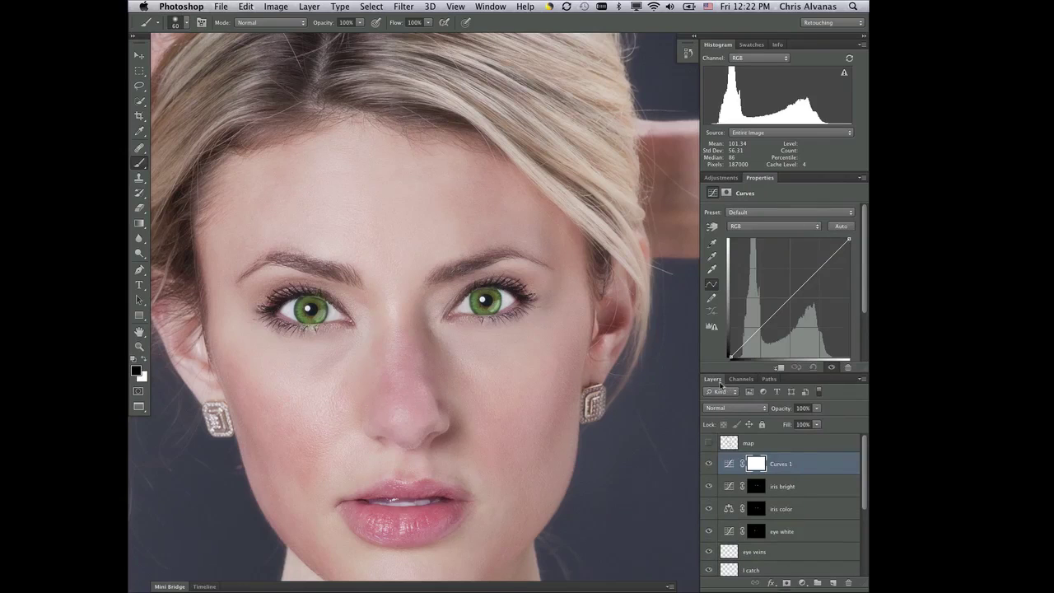
click(721, 178)
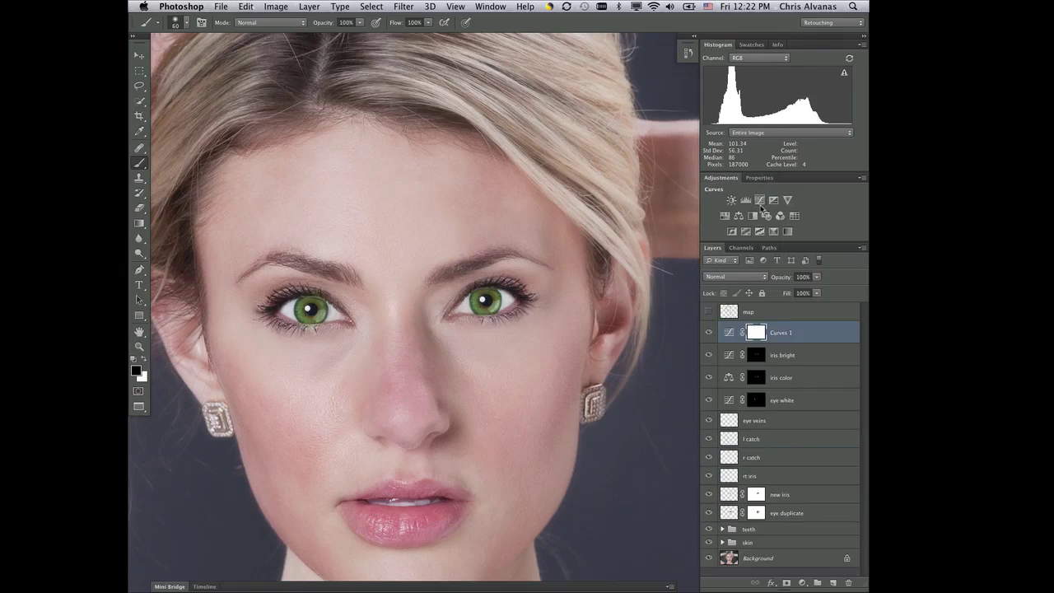
click(759, 200)
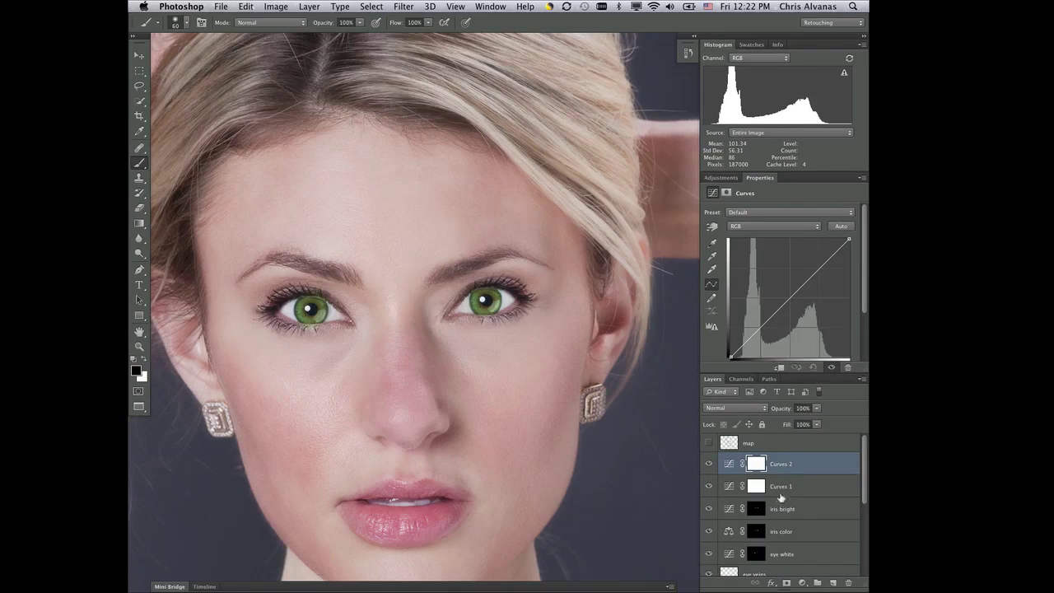
Step: Rename the Curves layers 'burn' and 'dodge', then select burn's blend mode list
double_click(781, 488)
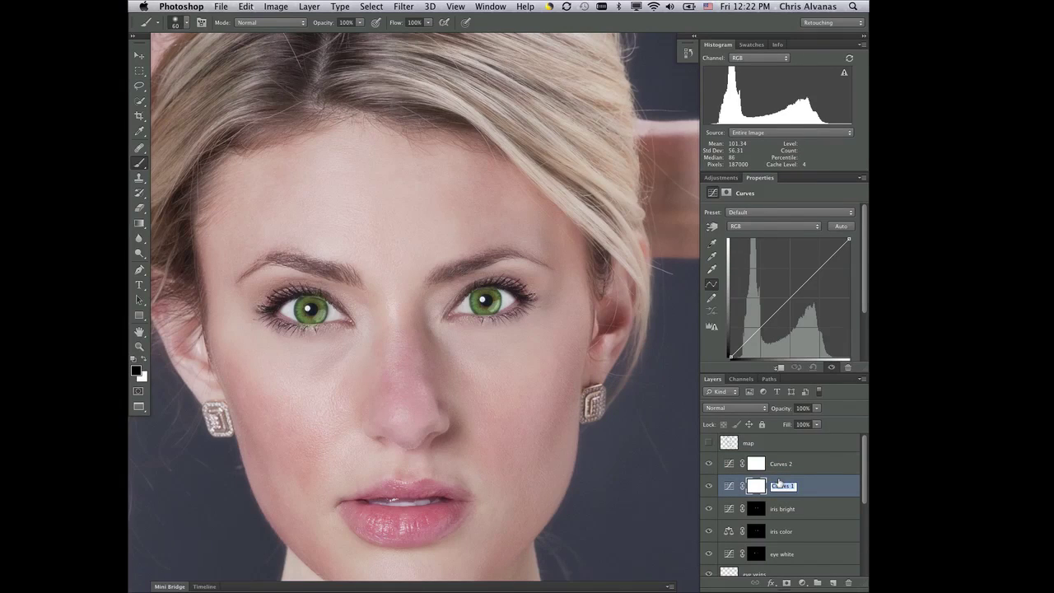
text(h)
text(urn)
double_click(779, 463)
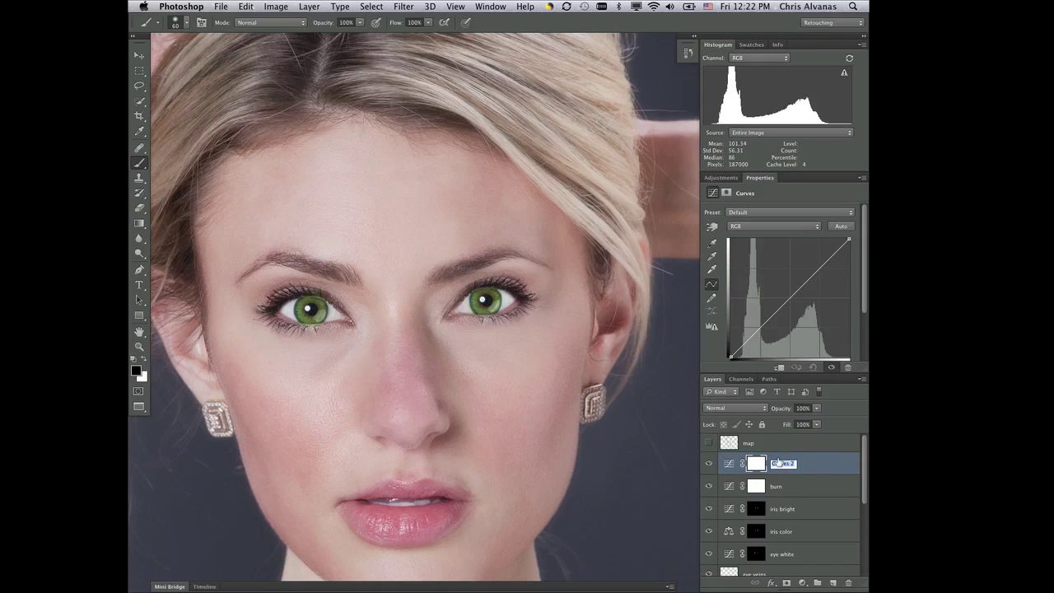
text(dodge)
key(Return)
click(793, 491)
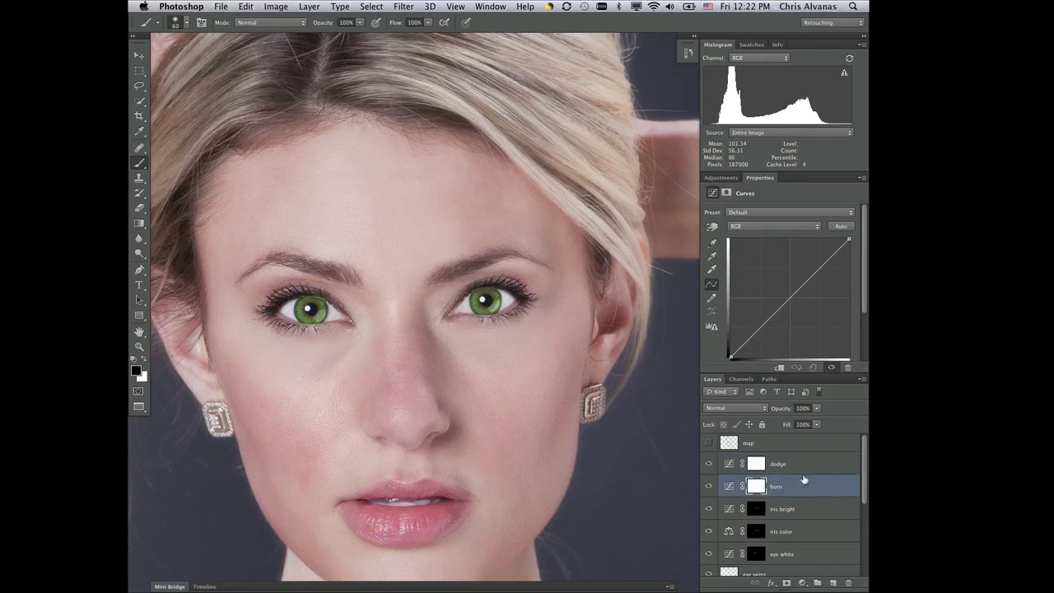
click(750, 409)
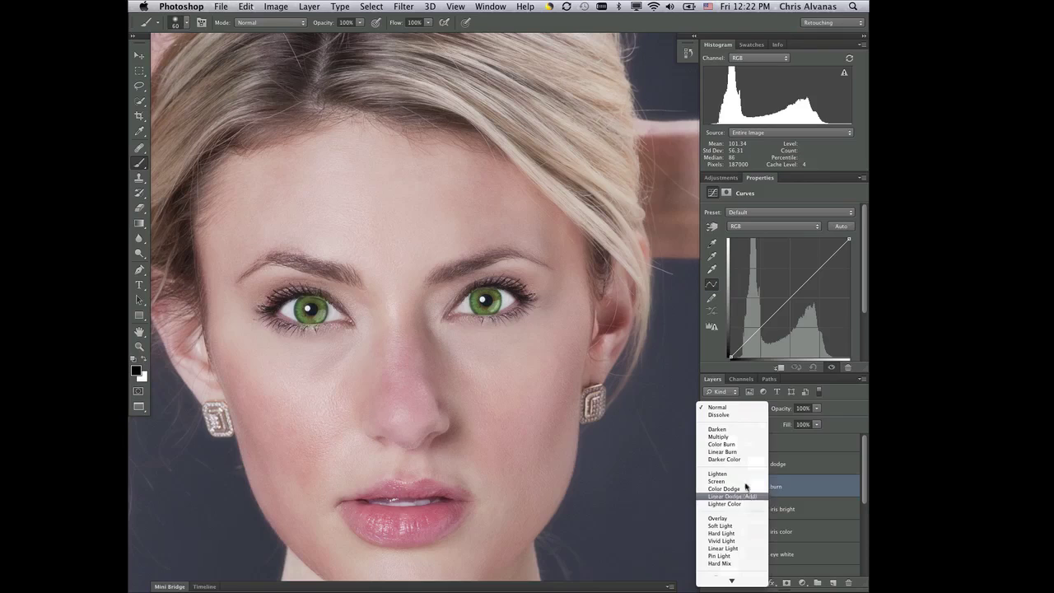
Step: Set burn to Linear Burn and dodge to Linear Dodge (Add), inverting each mask with Cmd+I
click(755, 451)
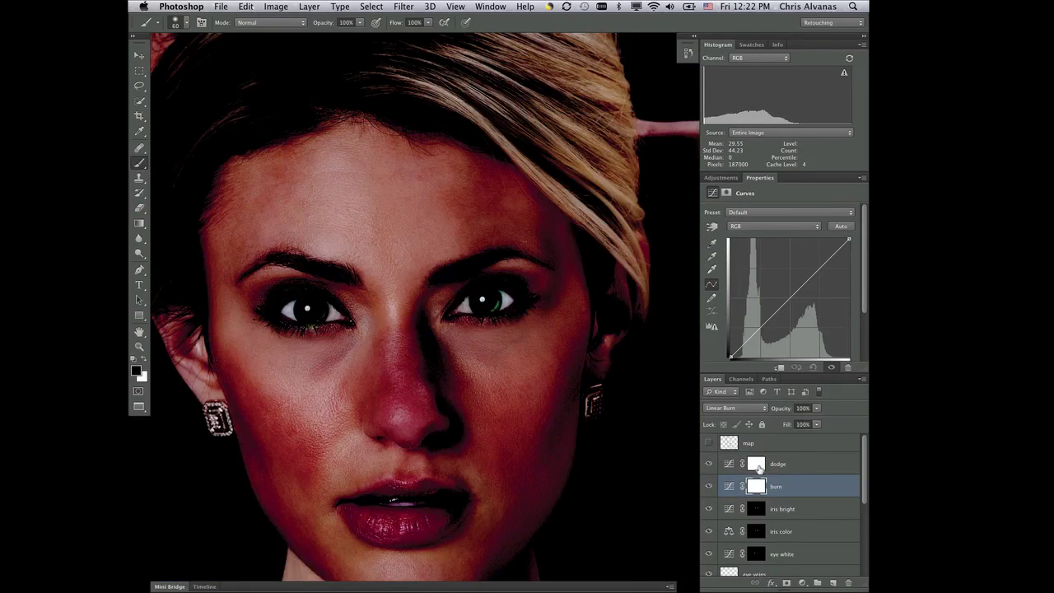
key(super+i)
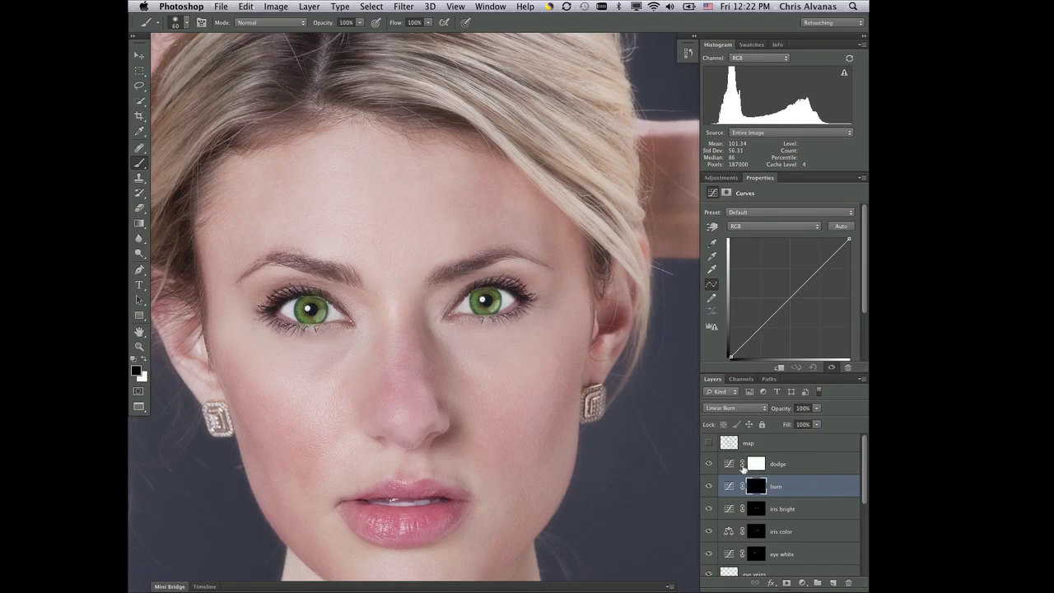
click(753, 465)
click(733, 408)
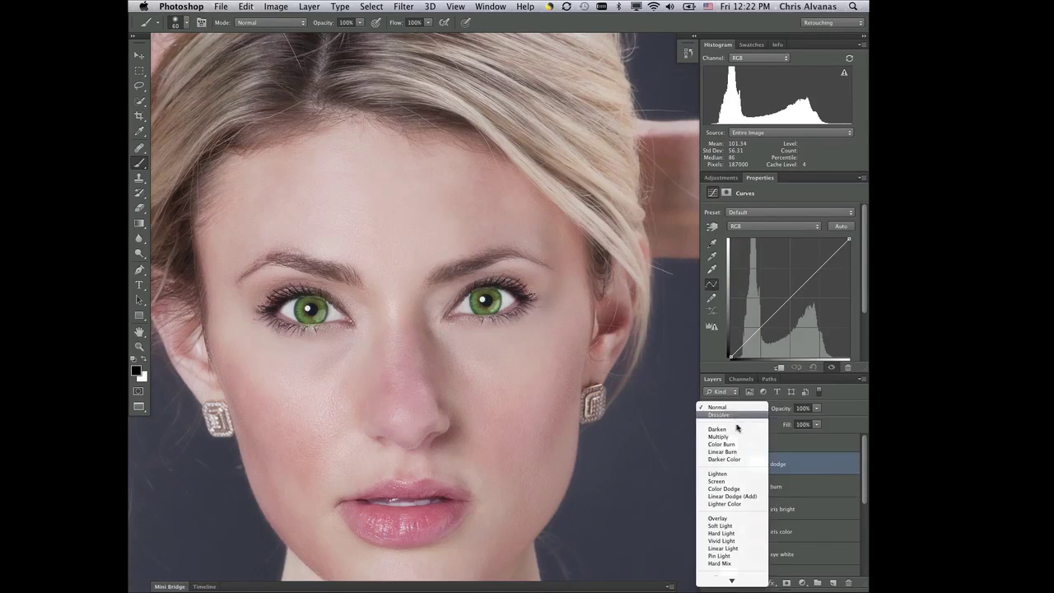
click(742, 497)
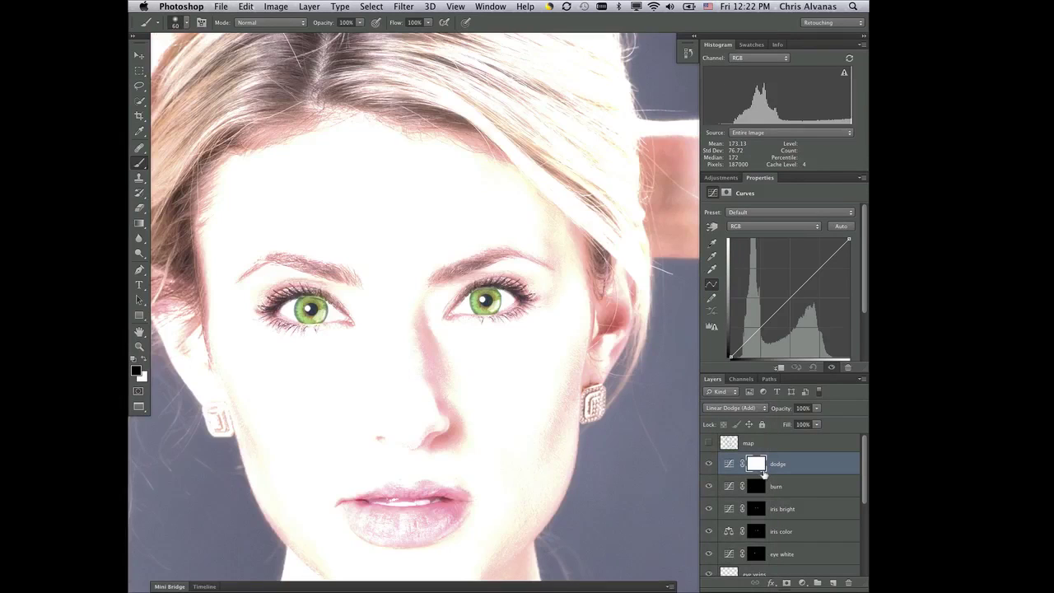
key(super+i)
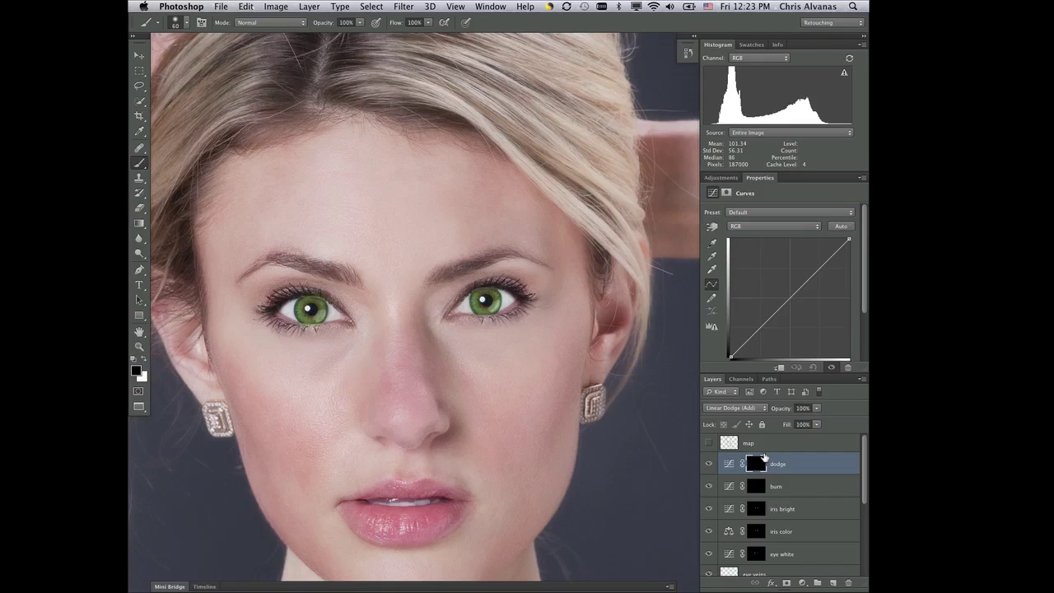
Step: Switch the foreground to white and set the brush to 25% opacity and 50% flow
key(x)
drag(428, 22, 323, 35)
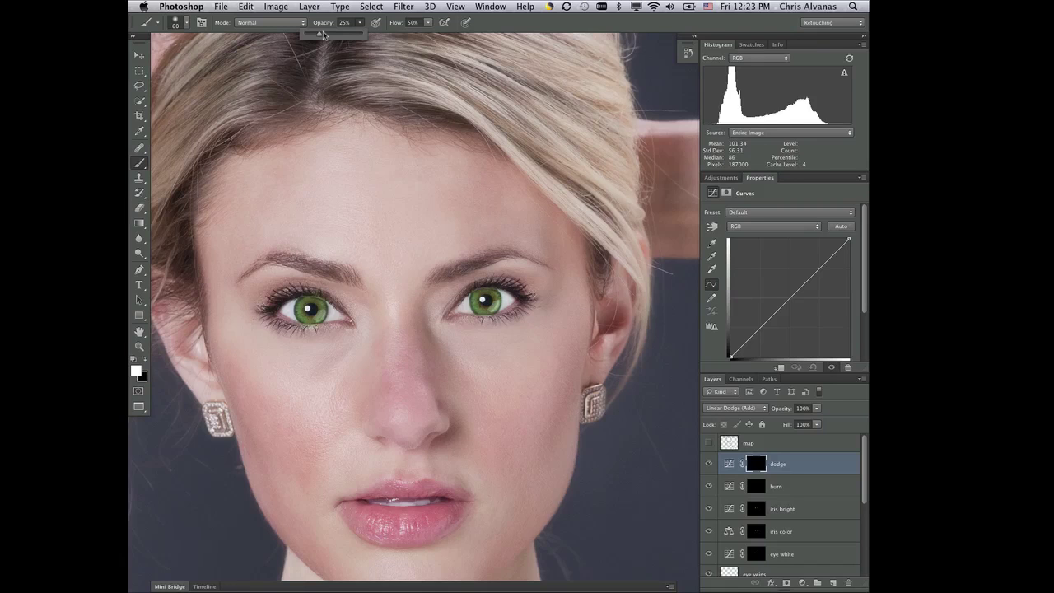
drag(323, 35, 322, 34)
Step: Paint white on the dodge mask along the lower rims of both irises
key(super+plus)
key(super+plus)
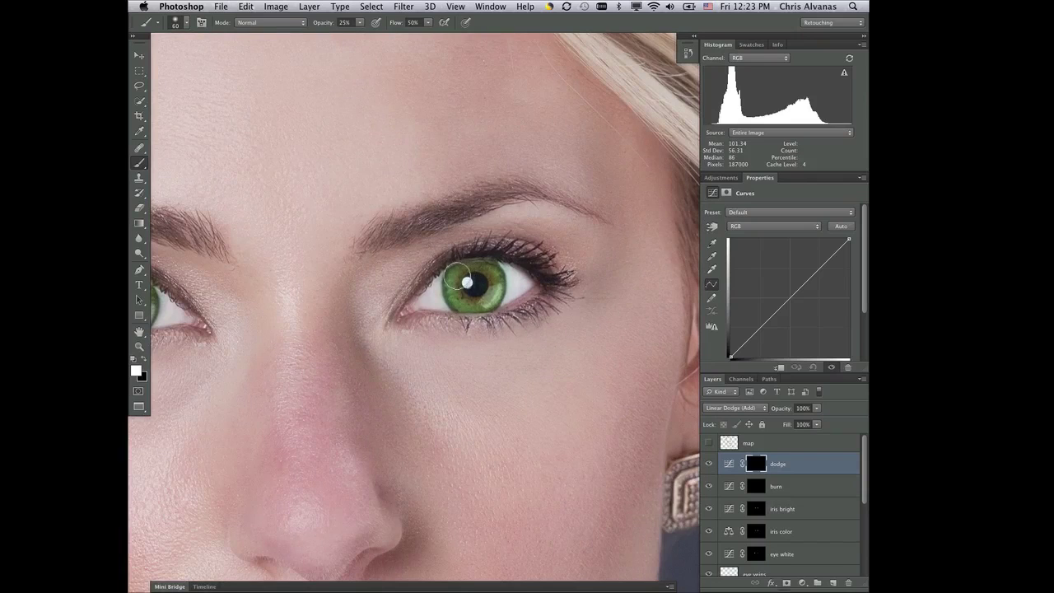
key(bracketleft)
key(bracketleft)
key(bracketleft)
mouse_move(453, 280)
mouse_down()
mouse_move(474, 306)
mouse_move(495, 284)
mouse_move(492, 271)
mouse_move(457, 274)
mouse_move(456, 295)
mouse_move(476, 305)
mouse_move(491, 288)
mouse_move(485, 268)
mouse_move(461, 272)
mouse_move(463, 300)
mouse_move(469, 290)
mouse_up()
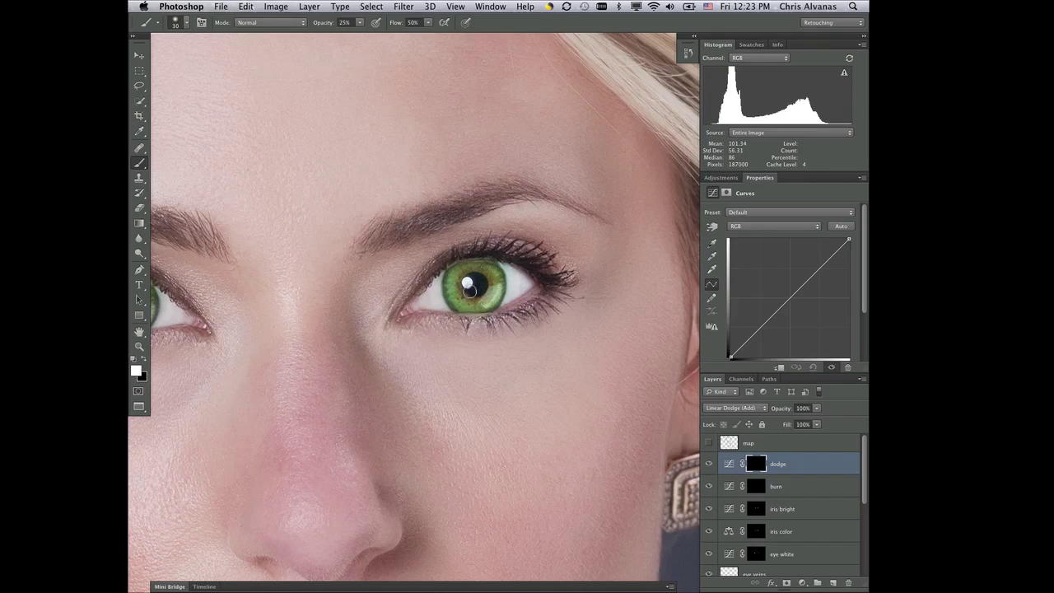
drag(362, 367, 461, 367)
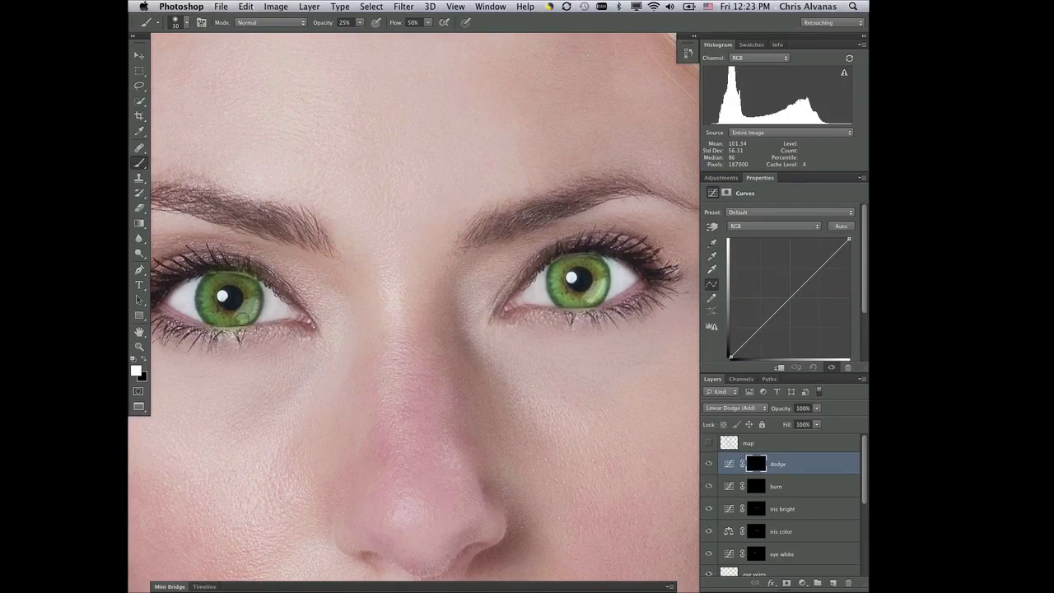
key(bracketright)
mouse_move(216, 282)
mouse_down()
mouse_move(209, 312)
mouse_move(228, 321)
mouse_move(248, 301)
mouse_move(208, 296)
mouse_move(231, 319)
mouse_move(252, 304)
mouse_up()
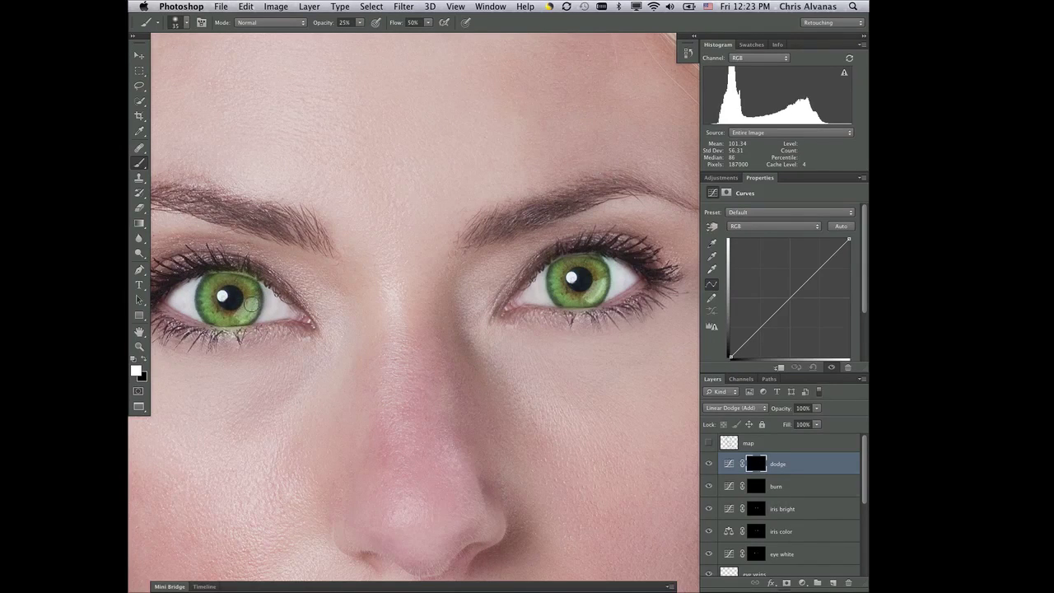
Step: On the burn mask, use a 20 px brush at 16% opacity to darken both iris edges
click(762, 480)
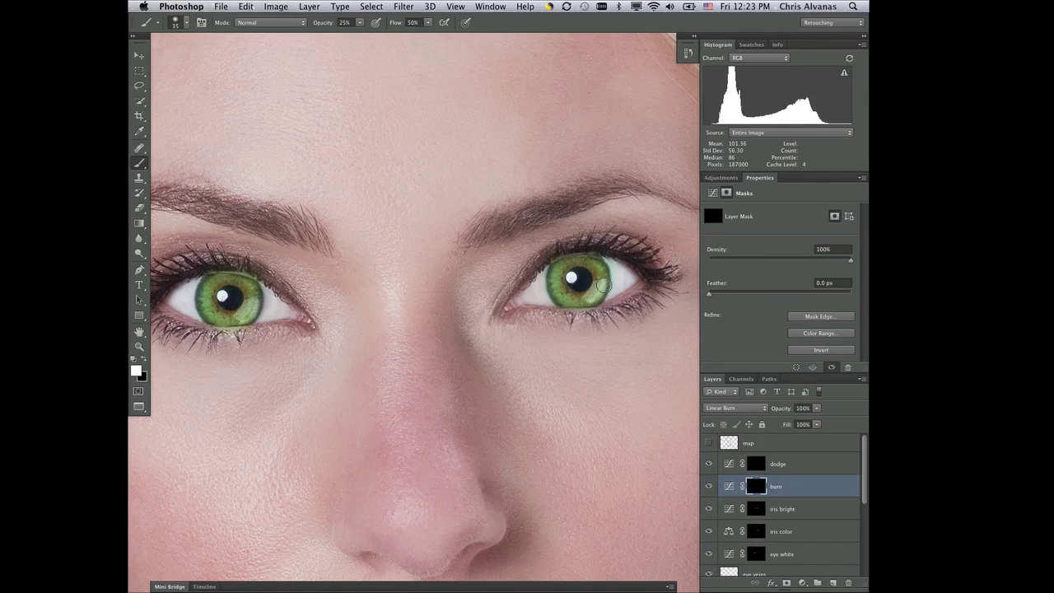
key(bracketleft)
key(bracketleft)
key(bracketleft)
drag(360, 22, 359, 34)
click(601, 262)
mouse_move(607, 286)
mouse_down()
mouse_move(594, 303)
mouse_move(566, 304)
mouse_move(550, 273)
mouse_move(561, 258)
mouse_move(595, 256)
mouse_move(606, 272)
mouse_move(598, 293)
mouse_up()
mouse_move(247, 323)
mouse_down()
mouse_move(260, 306)
mouse_move(246, 275)
mouse_move(206, 281)
mouse_move(196, 301)
mouse_move(209, 320)
mouse_move(247, 323)
mouse_move(260, 303)
mouse_move(251, 280)
mouse_move(230, 271)
mouse_move(234, 258)
mouse_up()
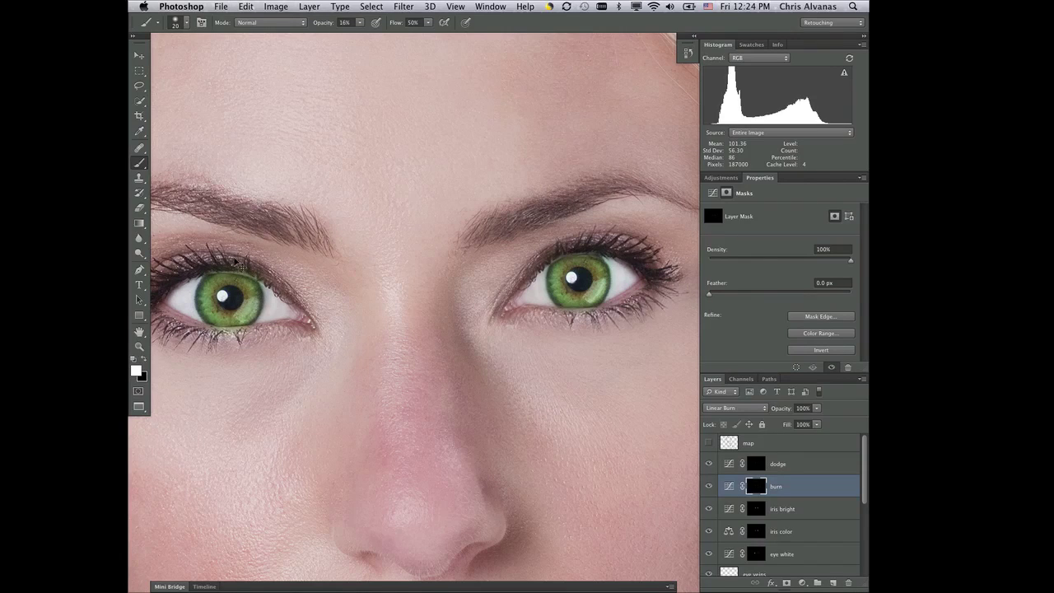
Step: Zoom out and toggle the burn layer off and on to compare the effect
key(super+minus)
key(super+minus)
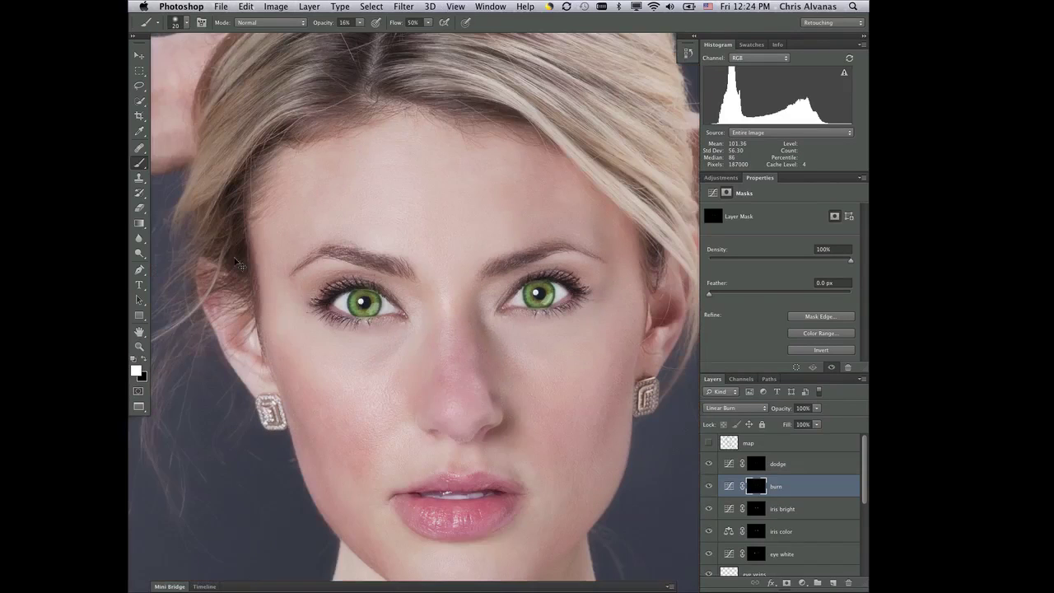
click(708, 486)
click(708, 486)
Step: Apply Gaussian Blur to the burn mask, trying 70.7 px before settling on 30.3 px
click(403, 7)
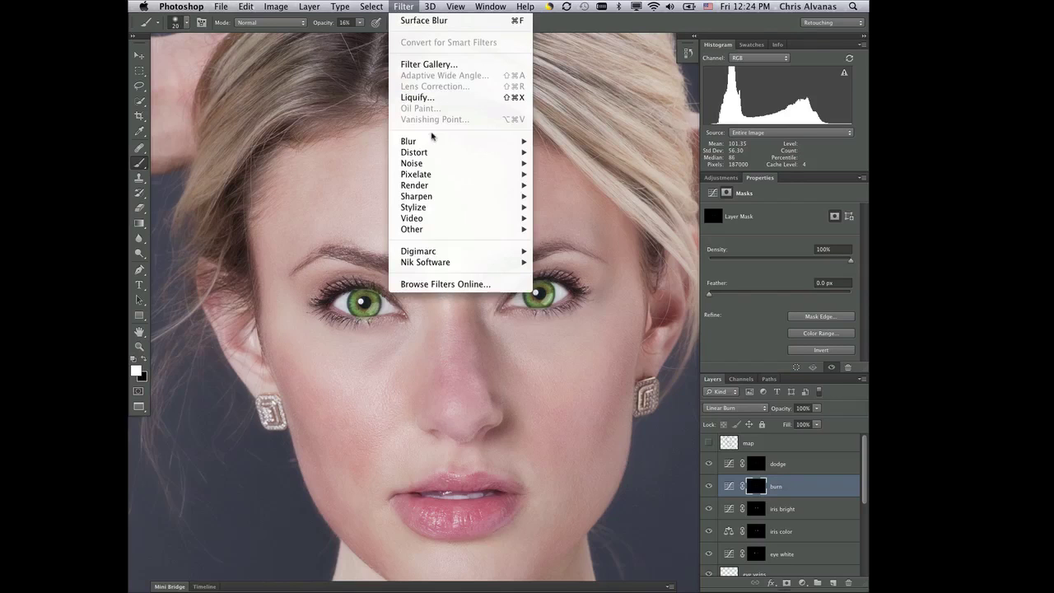
mouse_move(520, 144)
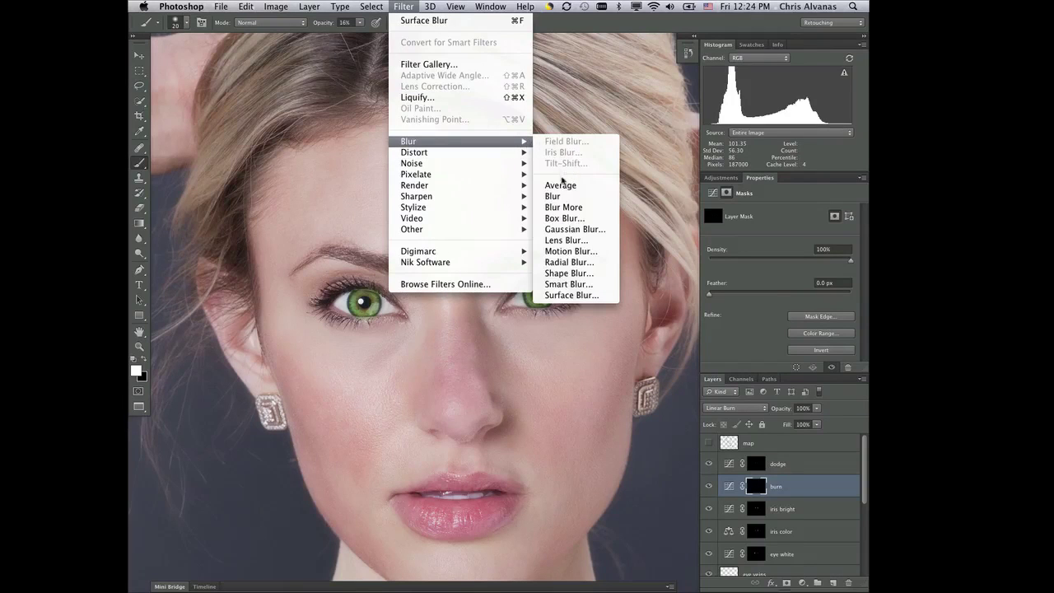
click(570, 229)
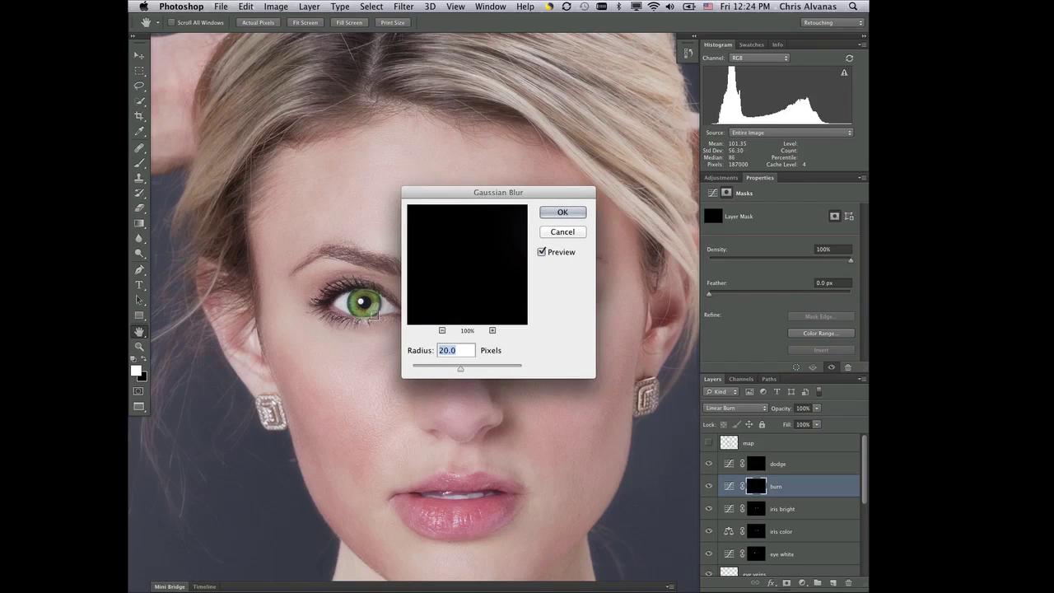
drag(461, 369, 480, 369)
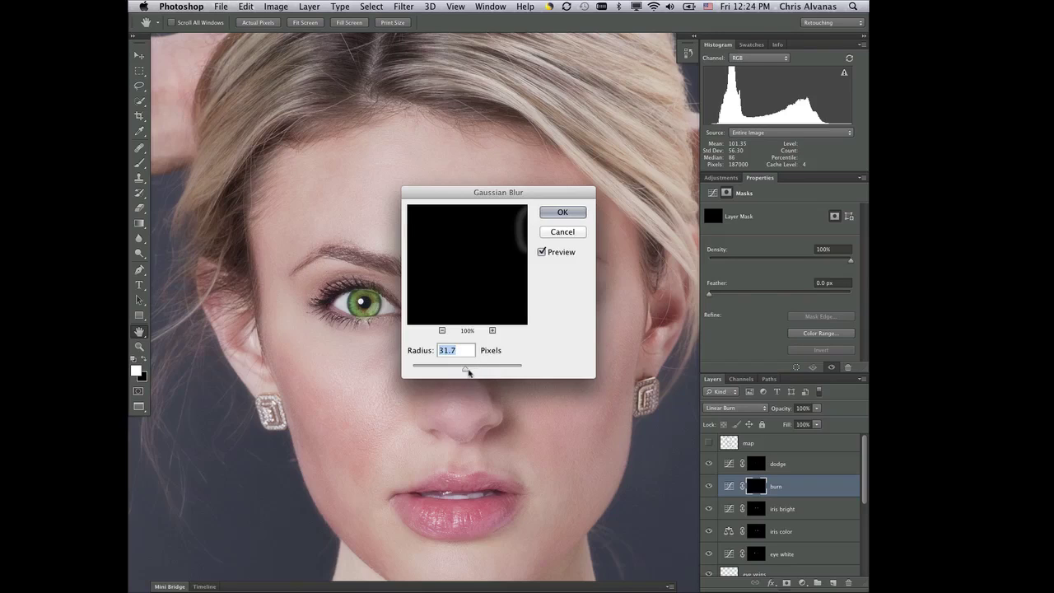
text(70.7)
click(382, 310)
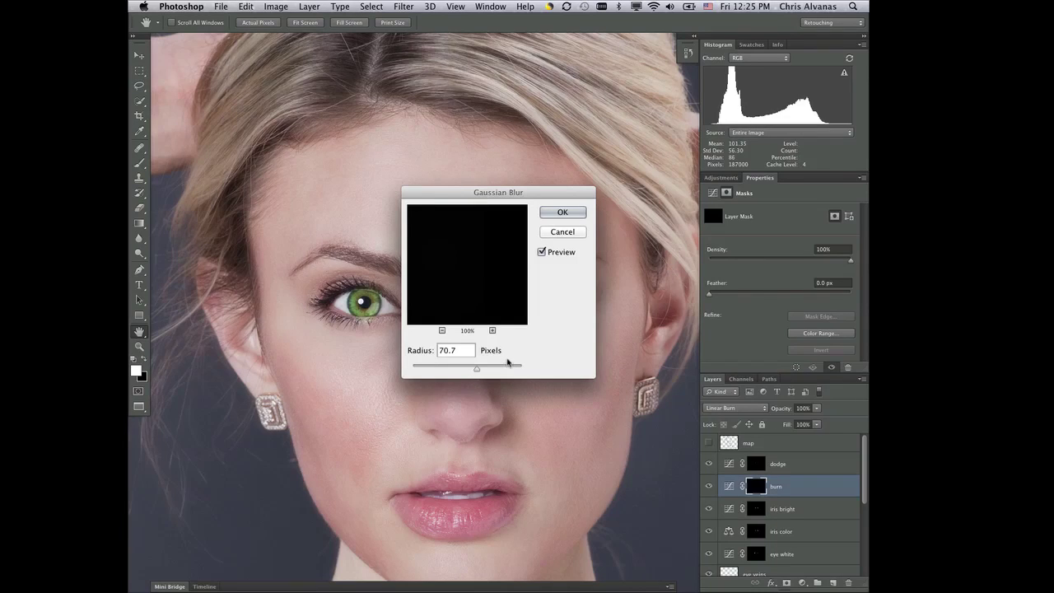
key(super+z)
key(super+z)
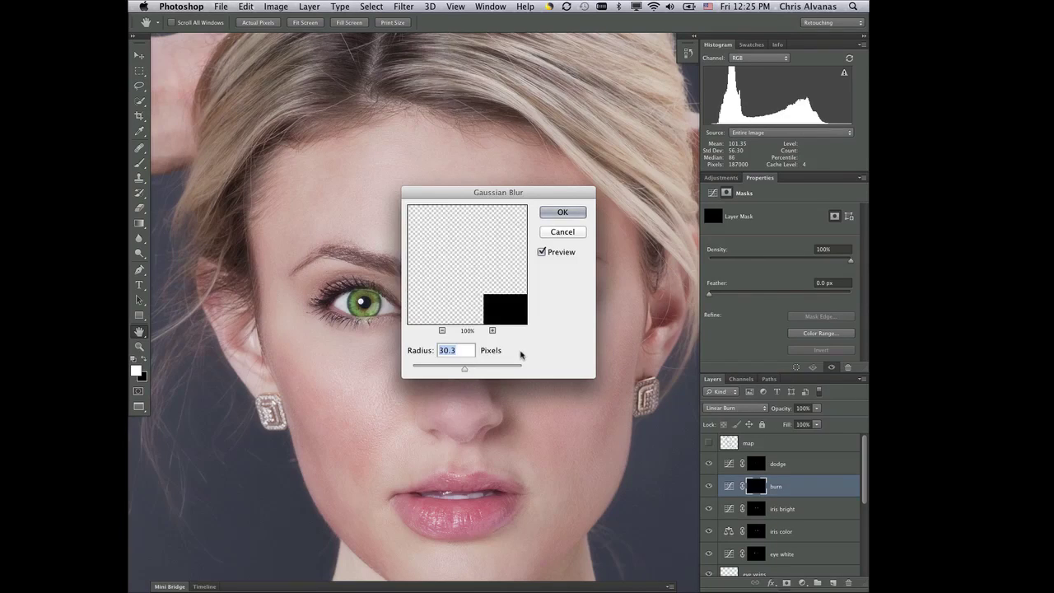
Step: Confirm the 30.3-pixel Gaussian Blur and close its dialog
click(571, 232)
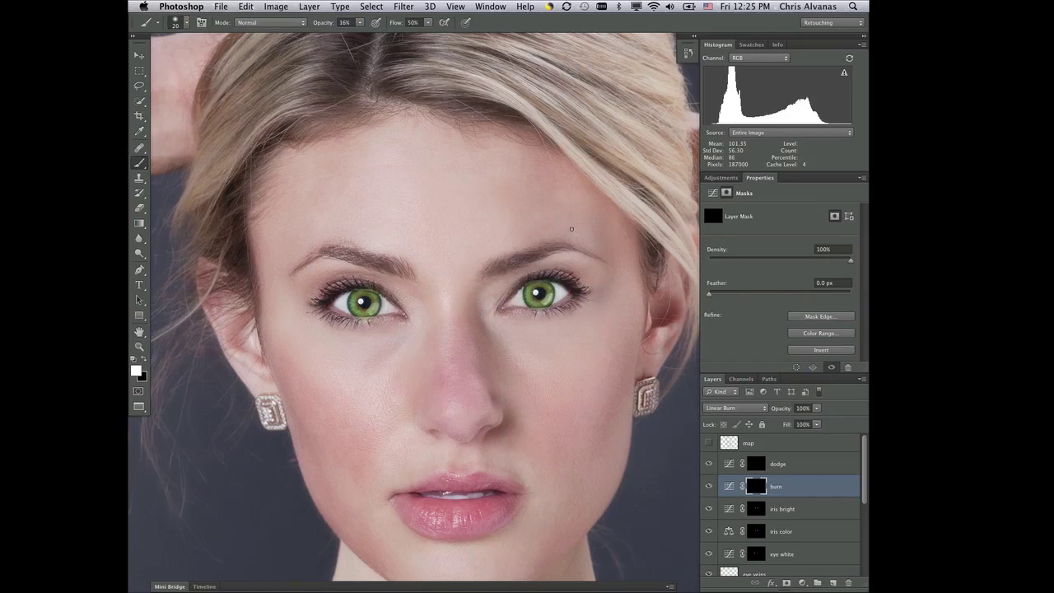